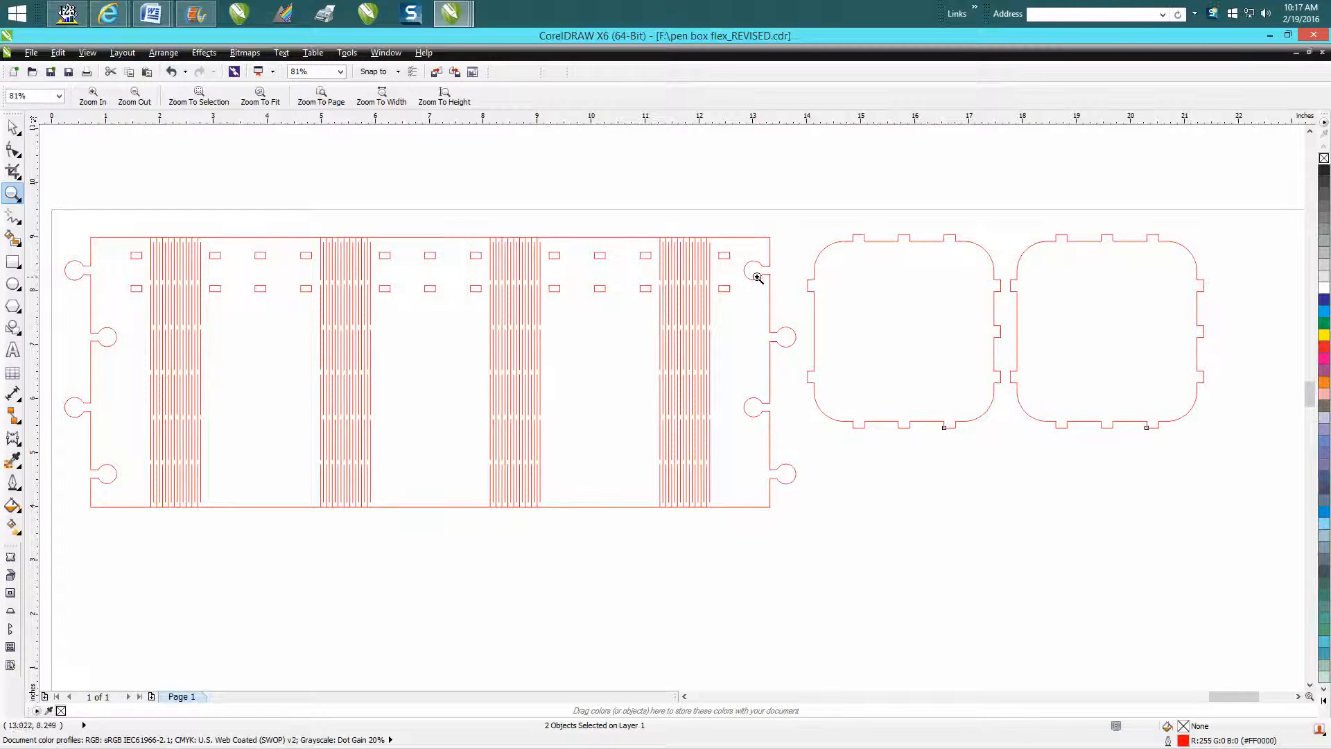
Examine the living-hinge box panel and the two rounded end pieces, selecting the panel group to check it.
{"action": "scroll", "coordinate": [752, 309], "scroll_direction": "down", "scroll_amount": 2}
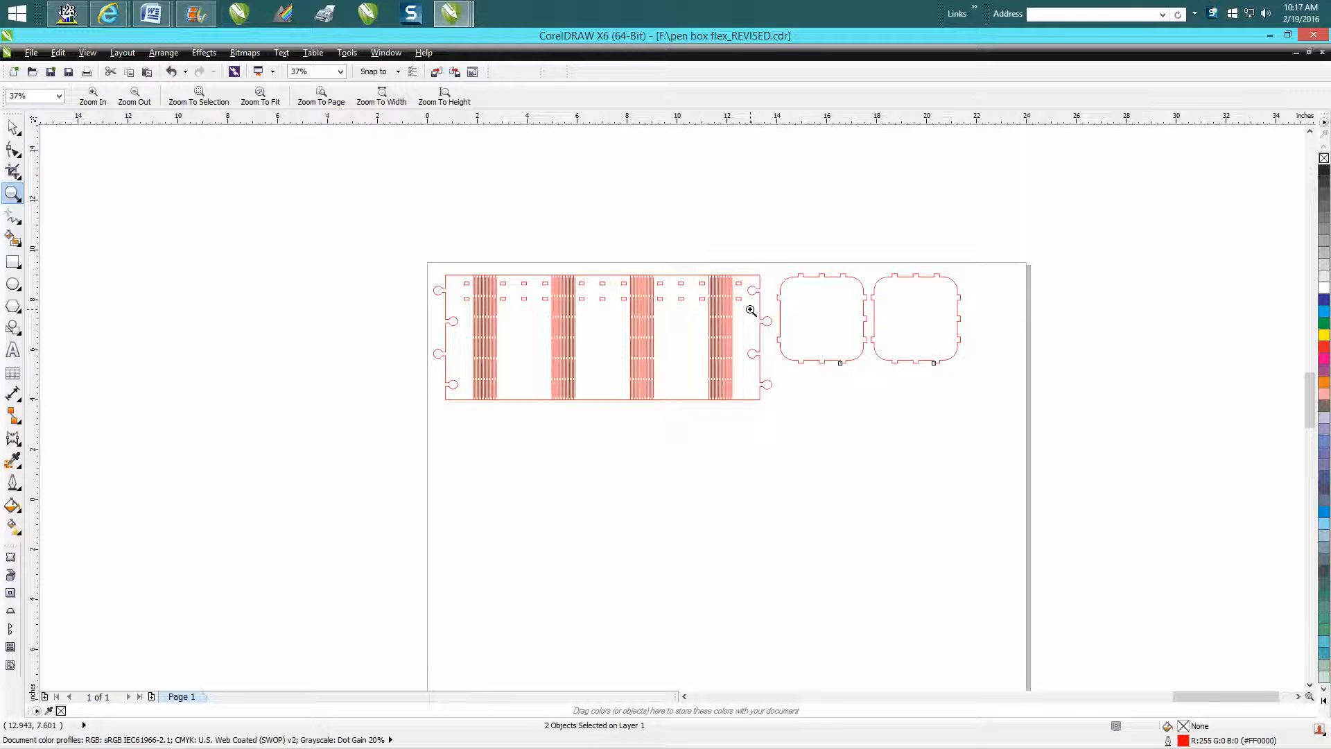
{"action": "left_click", "coordinate": [751, 310]}
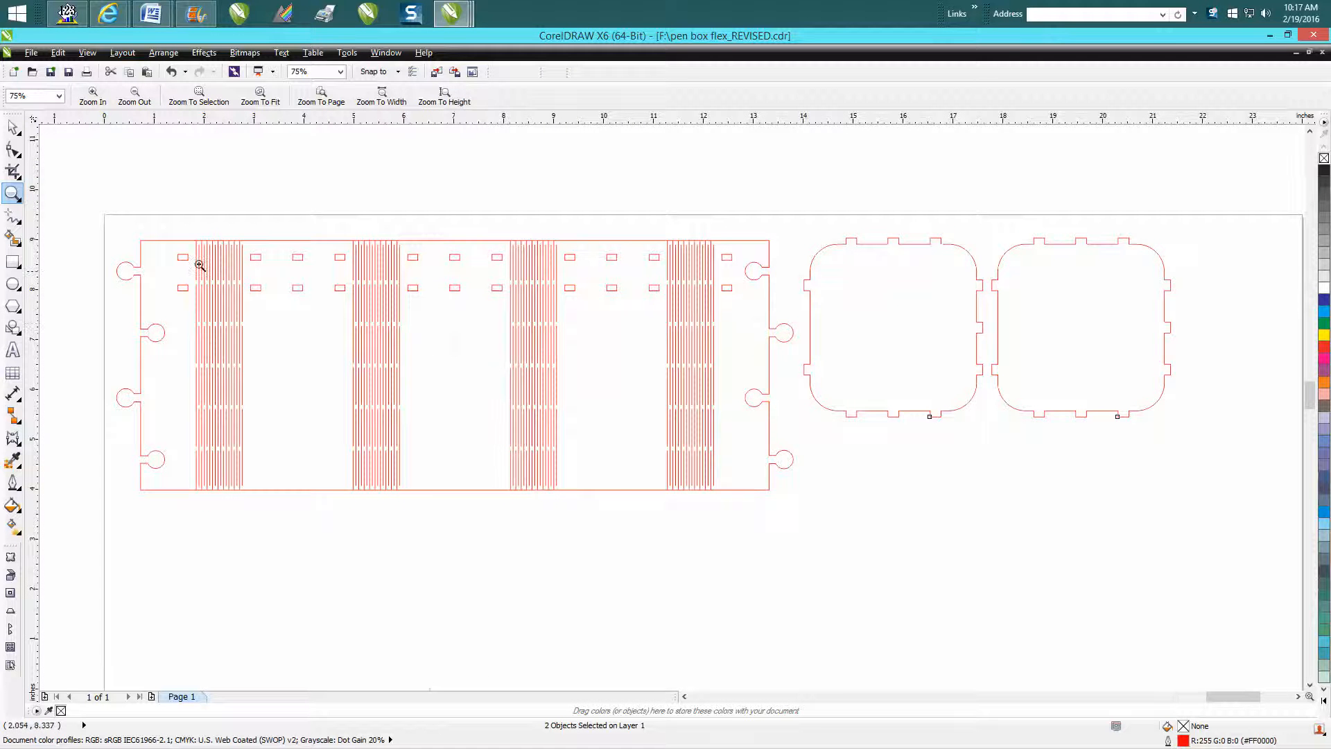
{"action": "left_click", "coordinate": [14, 126]}
{"action": "left_click", "coordinate": [192, 239]}
{"action": "left_click", "coordinate": [190, 240]}
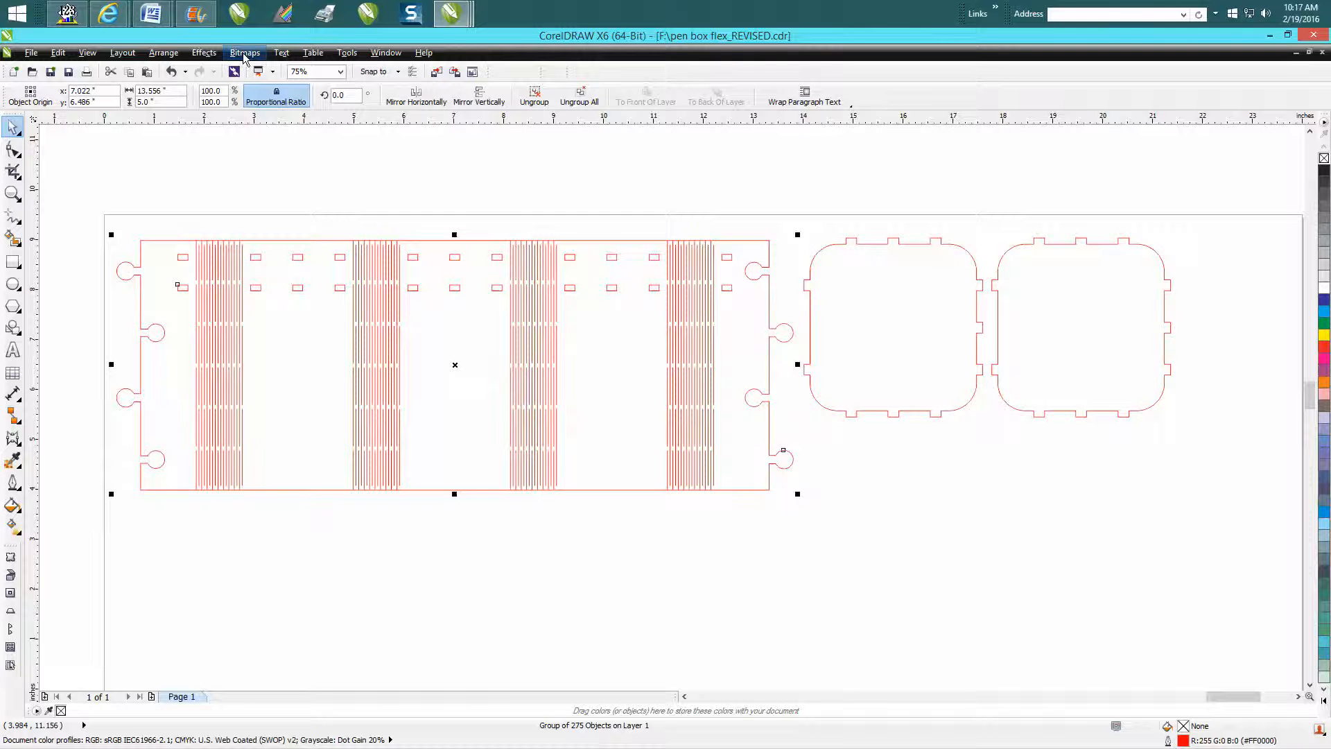
{"action": "left_click", "coordinate": [339, 230]}
{"action": "left_click", "coordinate": [334, 243]}
{"action": "left_click", "coordinate": [327, 184]}
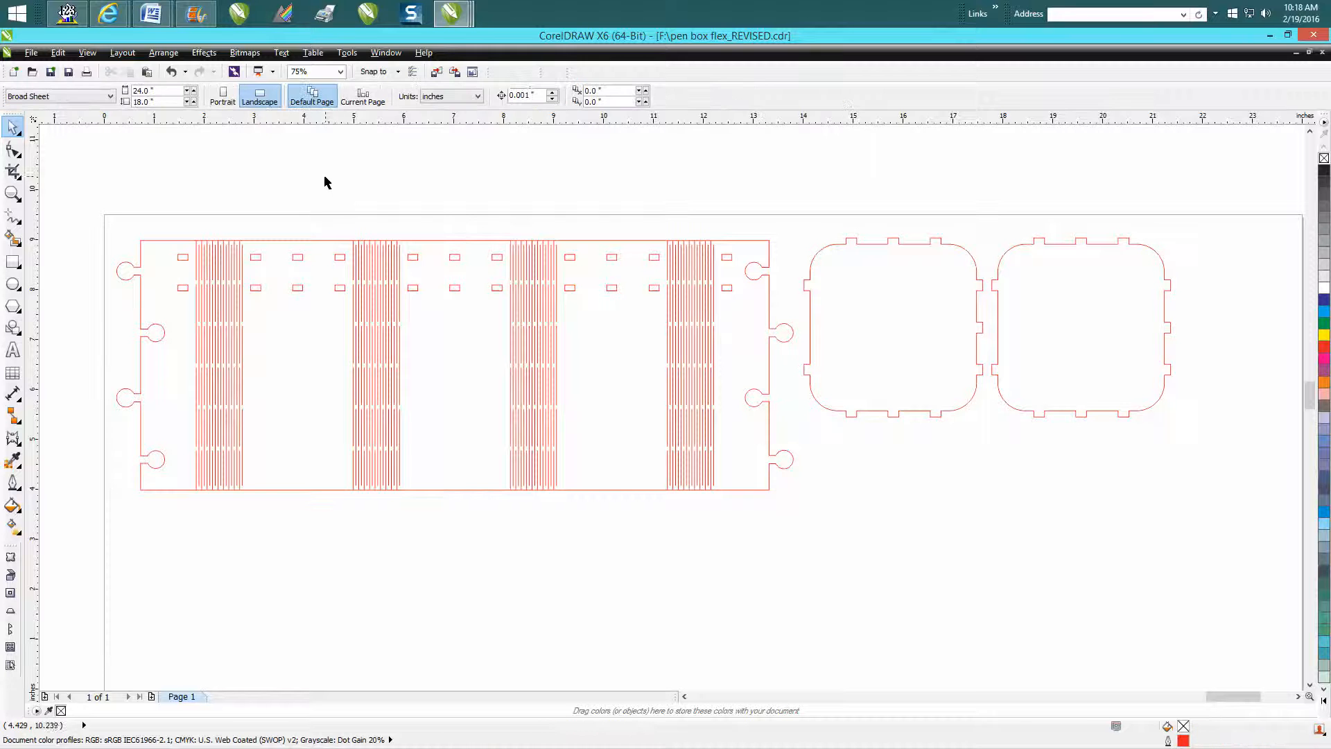
Open the Object Manager and make the hidden Layer 3 visible.
{"action": "left_click", "coordinate": [345, 53]}
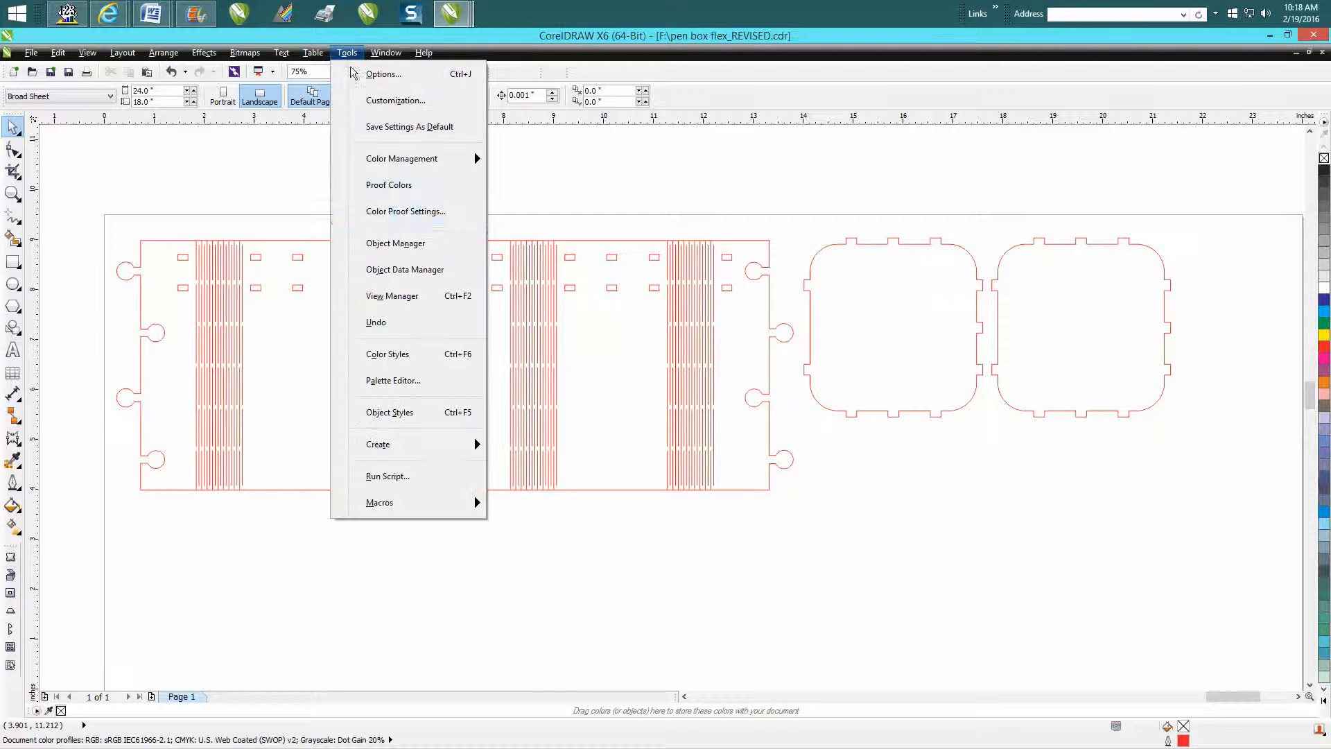
{"action": "left_click", "coordinate": [388, 243]}
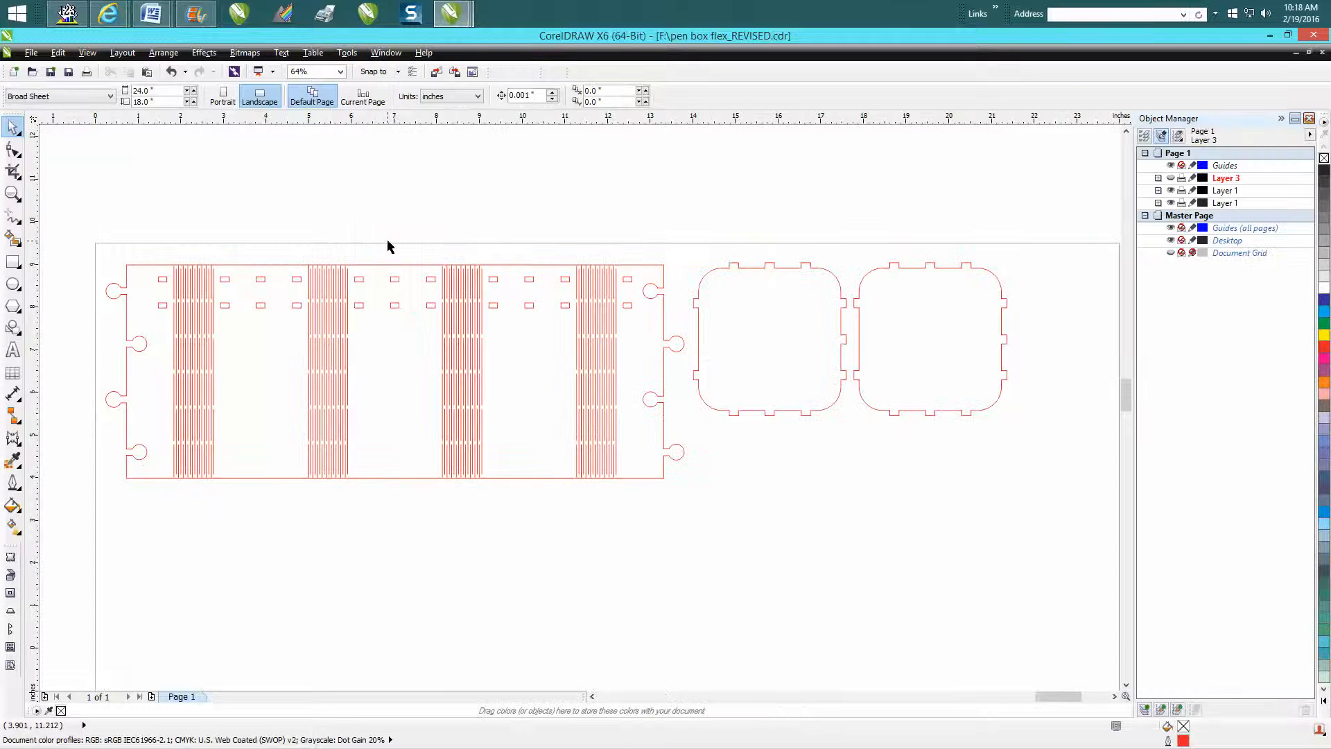
{"action": "left_click", "coordinate": [1171, 179]}
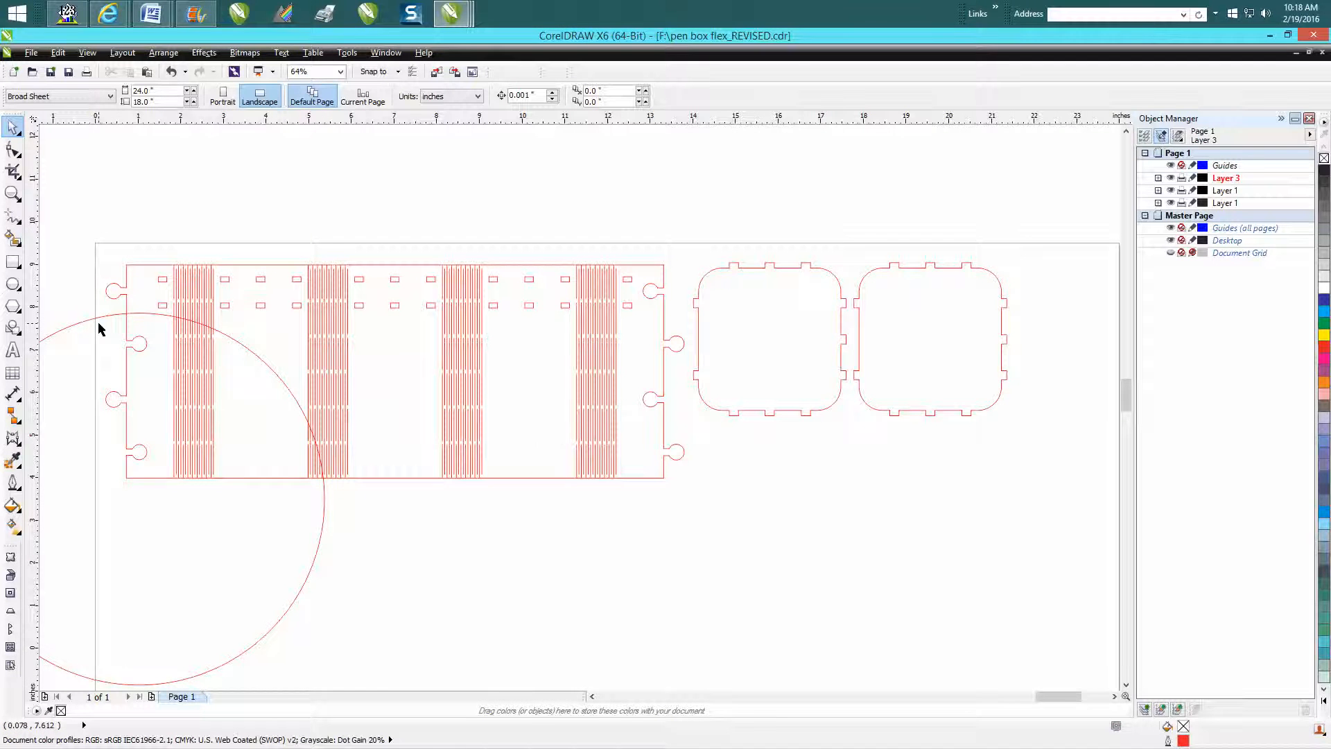
Delete the oversized panel outline, slots and end pieces on Layer 3 that lie mostly outside the page.
{"action": "scroll", "coordinate": [105, 321], "scroll_direction": "down", "scroll_amount": 4}
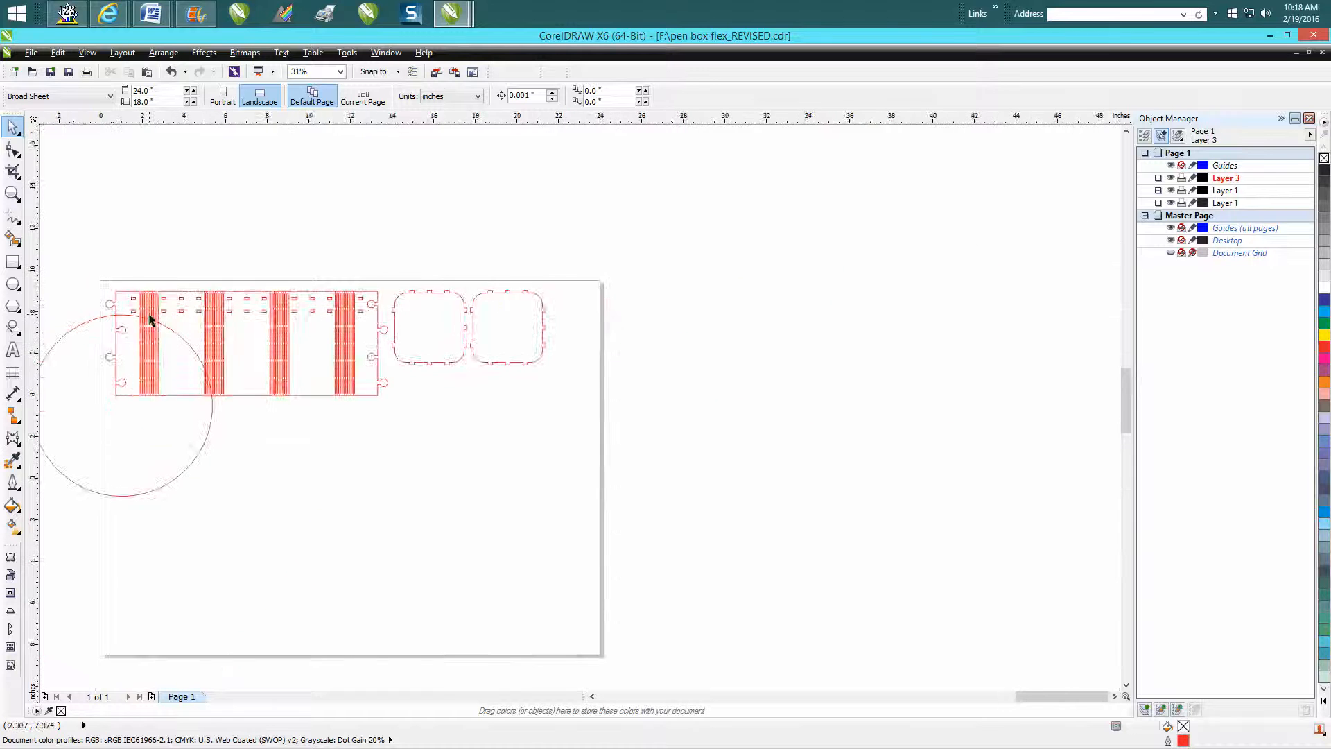
{"action": "left_click", "coordinate": [592, 696]}
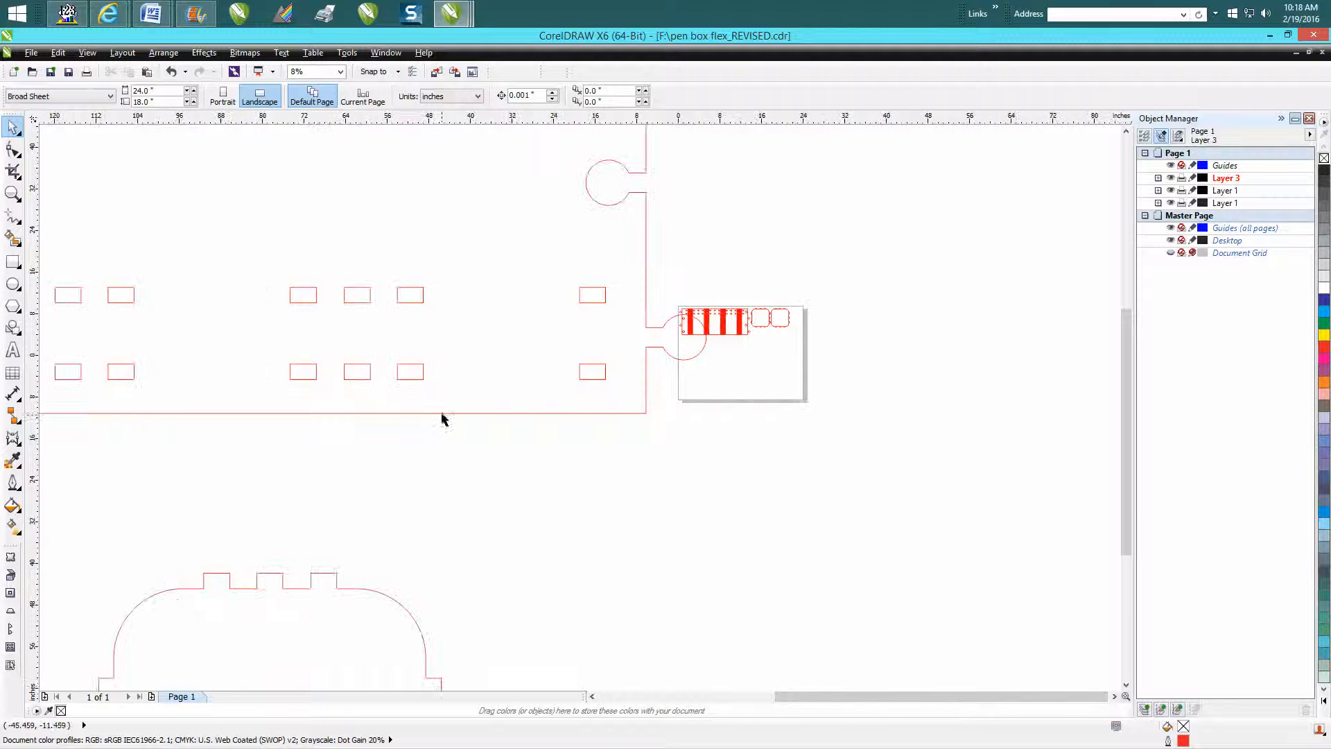
{"action": "left_click", "coordinate": [442, 413]}
{"action": "key", "text": "Delete"}
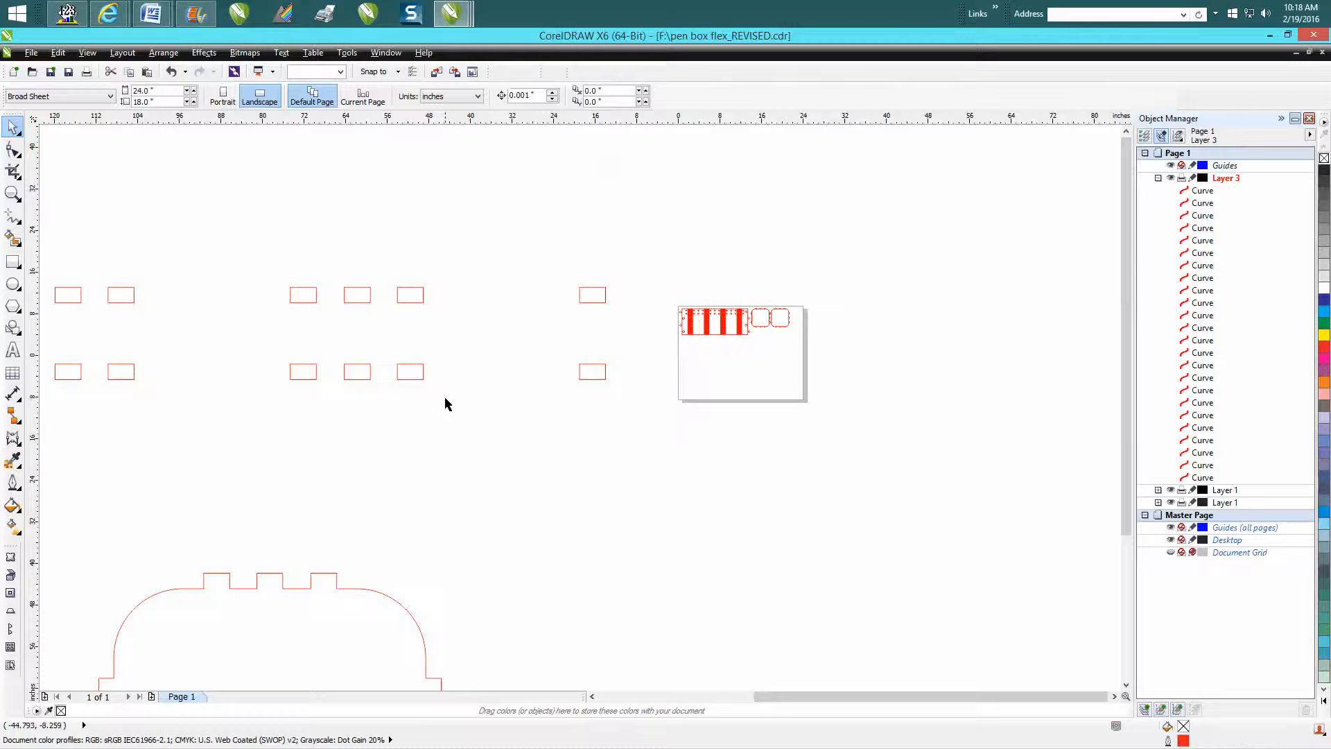
{"action": "scroll", "coordinate": [562, 360], "scroll_direction": "down", "scroll_amount": 2}
{"action": "scroll", "coordinate": [563, 361], "scroll_direction": "down", "scroll_amount": 1}
{"action": "left_click_drag", "start_coordinate": [73, 300], "coordinate": [532, 592]}
{"action": "key", "text": "Delete"}
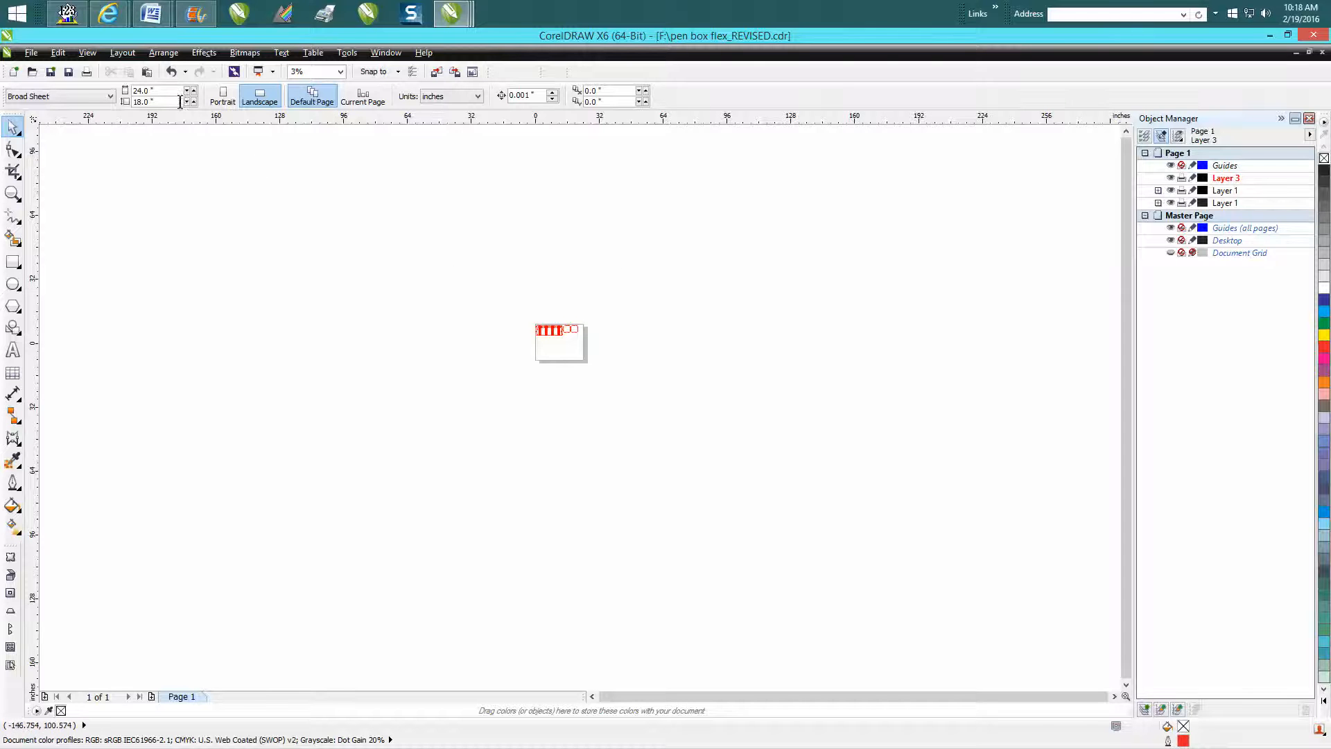
Undo both deletions of the oversized Layer 3 shapes.
{"action": "left_click", "coordinate": [170, 72]}
{"action": "left_click", "coordinate": [170, 72]}
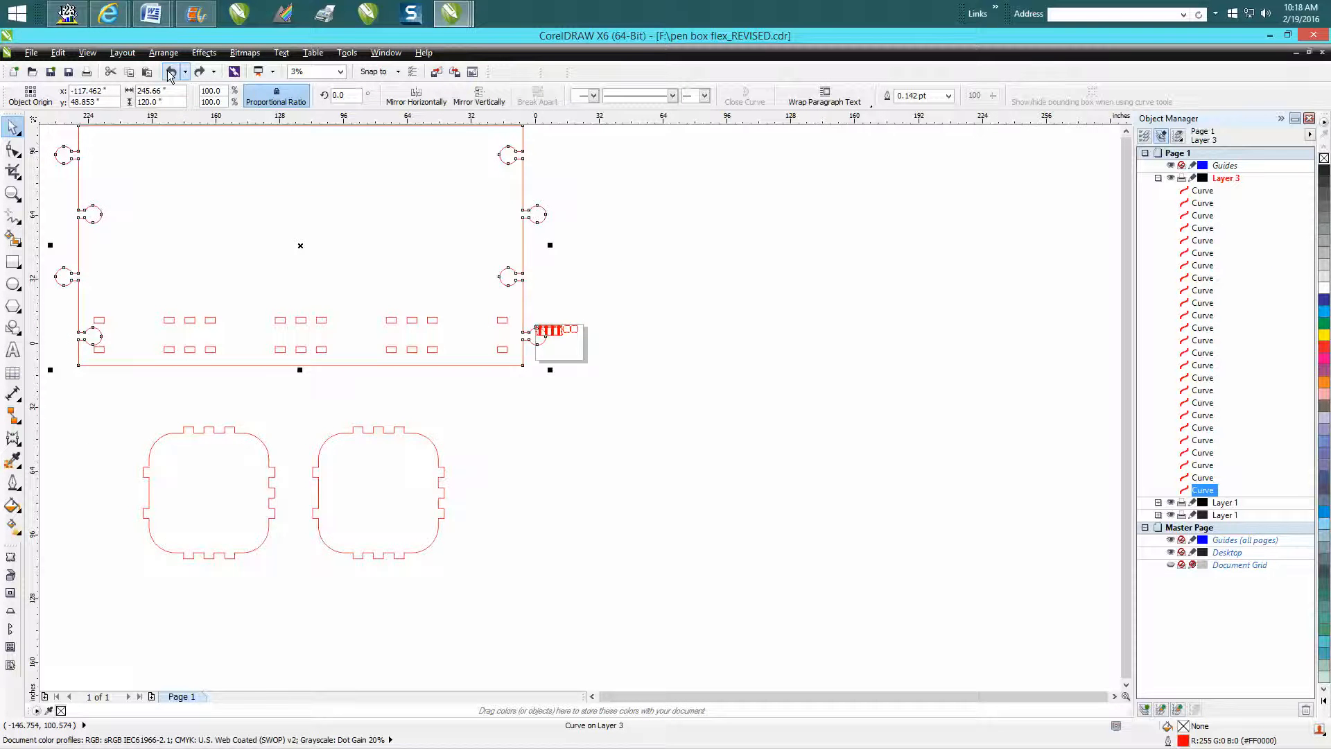
Toggle Layer 3's printing and visibility settings off and back on.
{"action": "left_click", "coordinate": [1158, 177]}
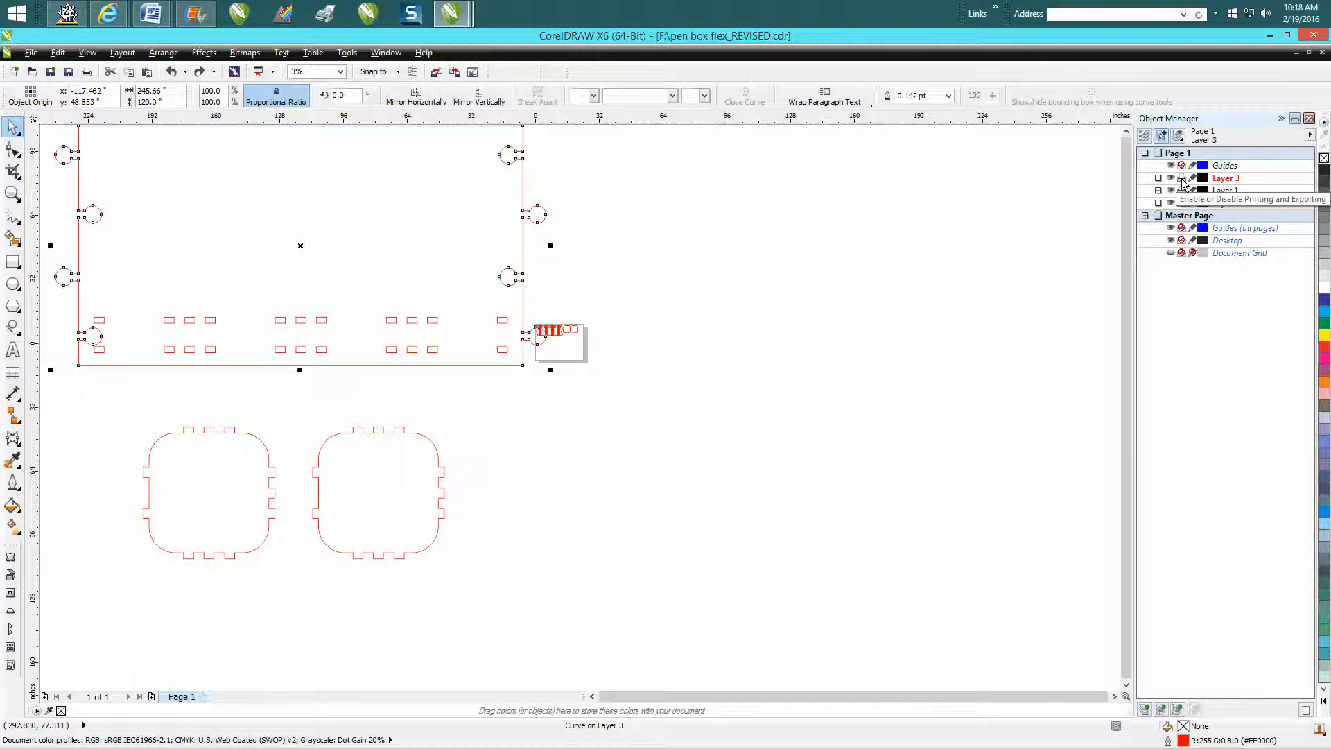
{"action": "left_click", "coordinate": [1182, 179]}
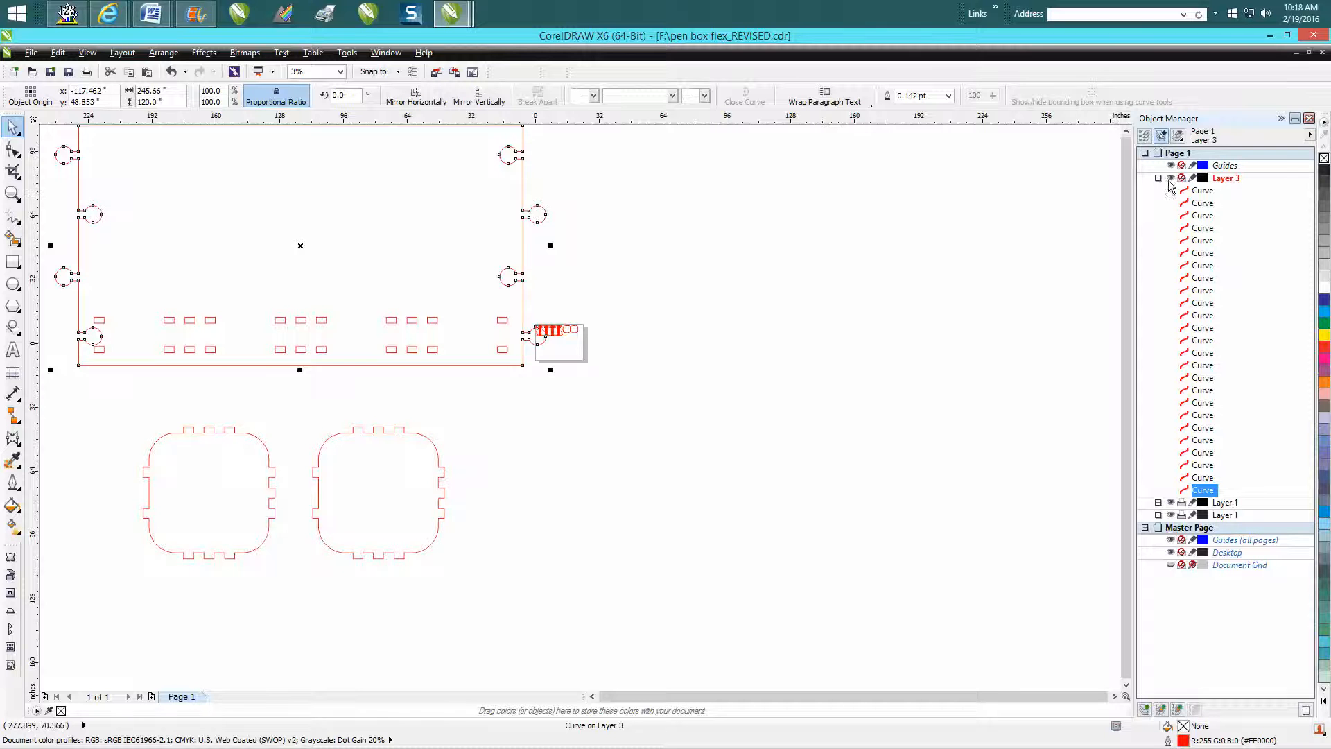
{"action": "left_click", "coordinate": [1182, 179]}
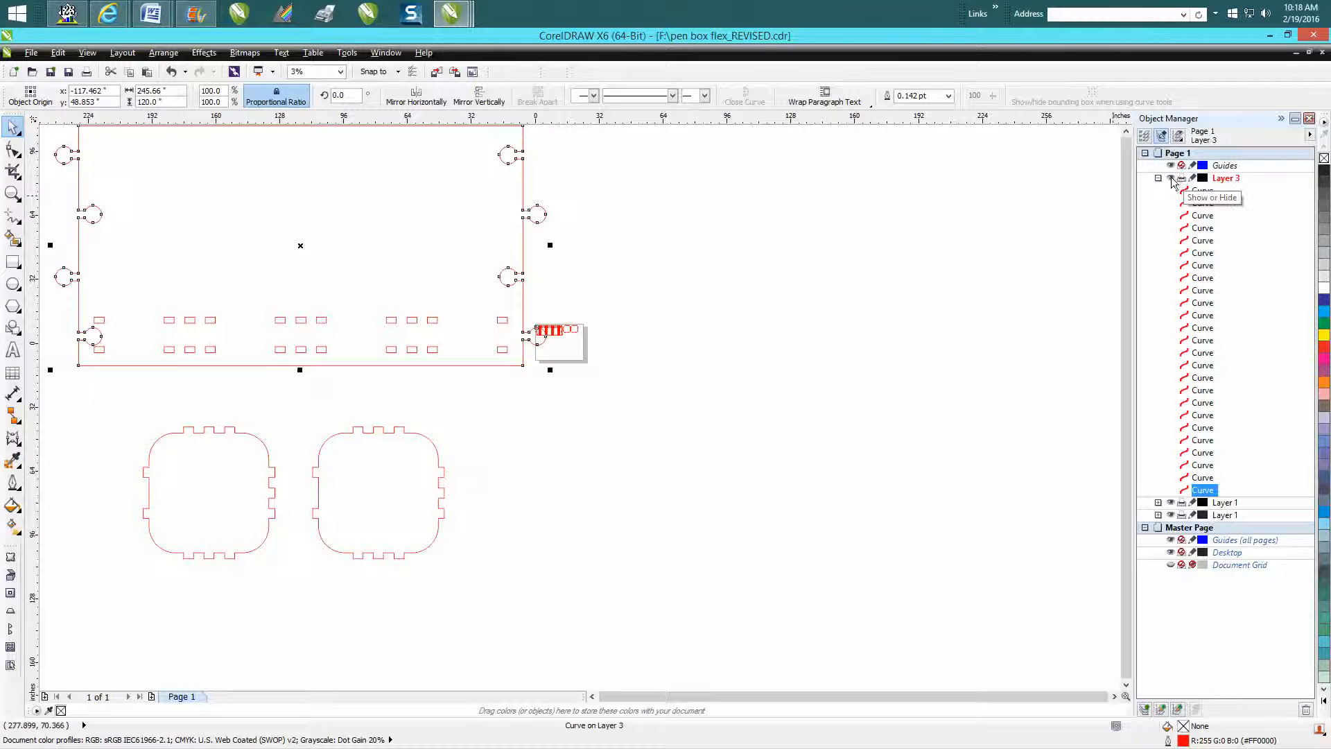
{"action": "left_click", "coordinate": [1170, 178]}
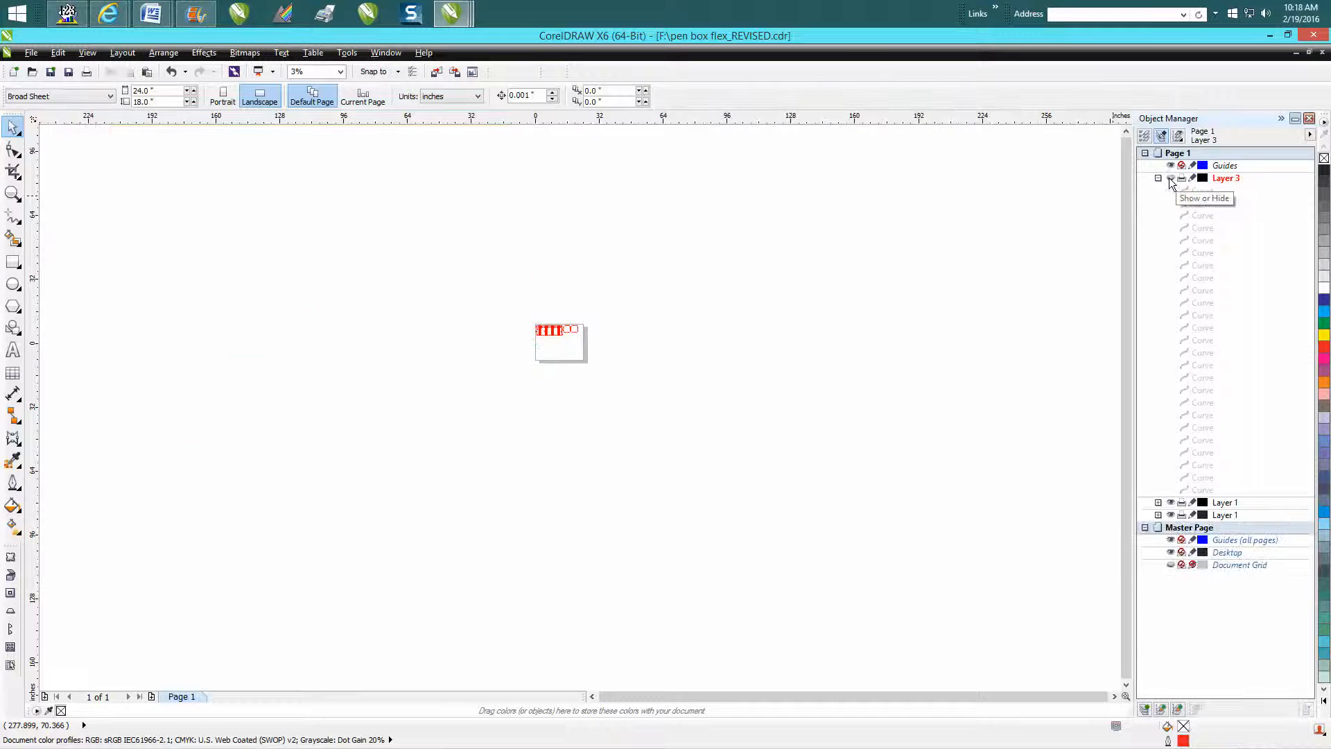
{"action": "left_click", "coordinate": [1170, 178]}
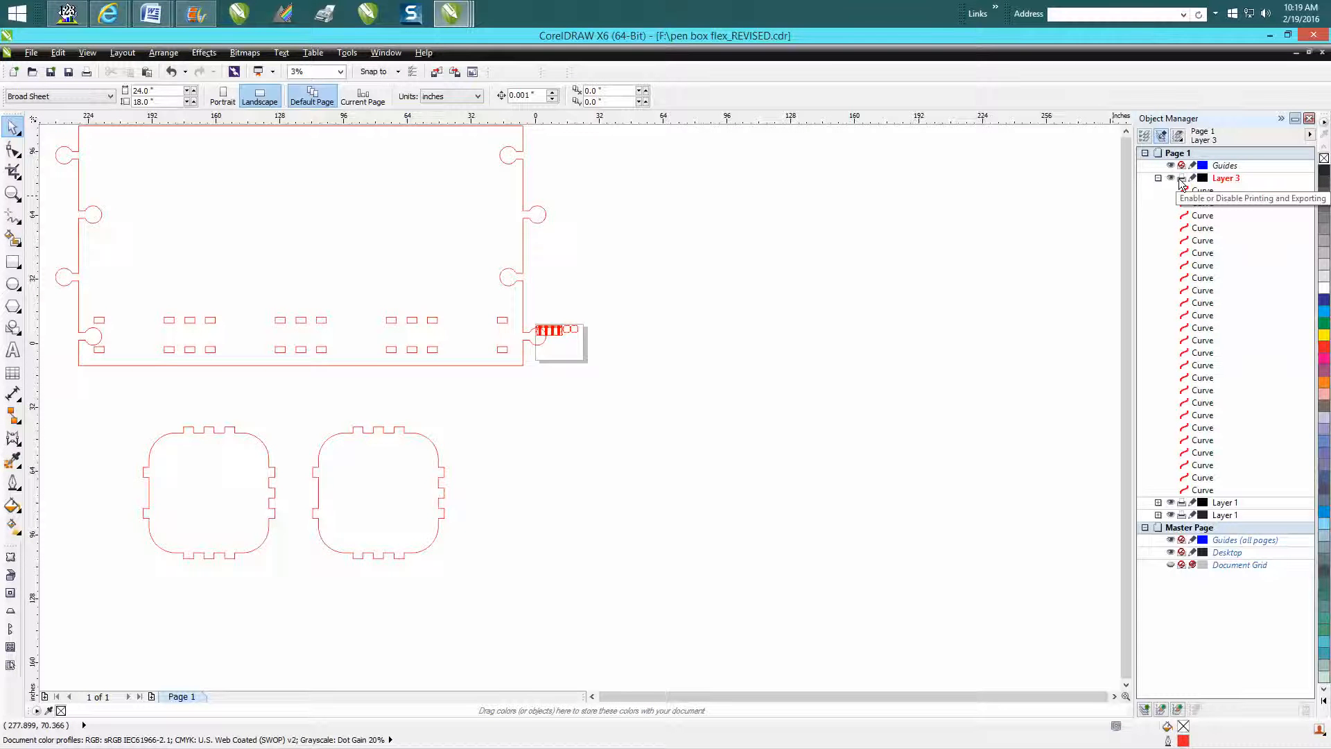
Disable printing and exporting for Layer 3 and close the Object Manager.
{"action": "left_click", "coordinate": [1182, 179]}
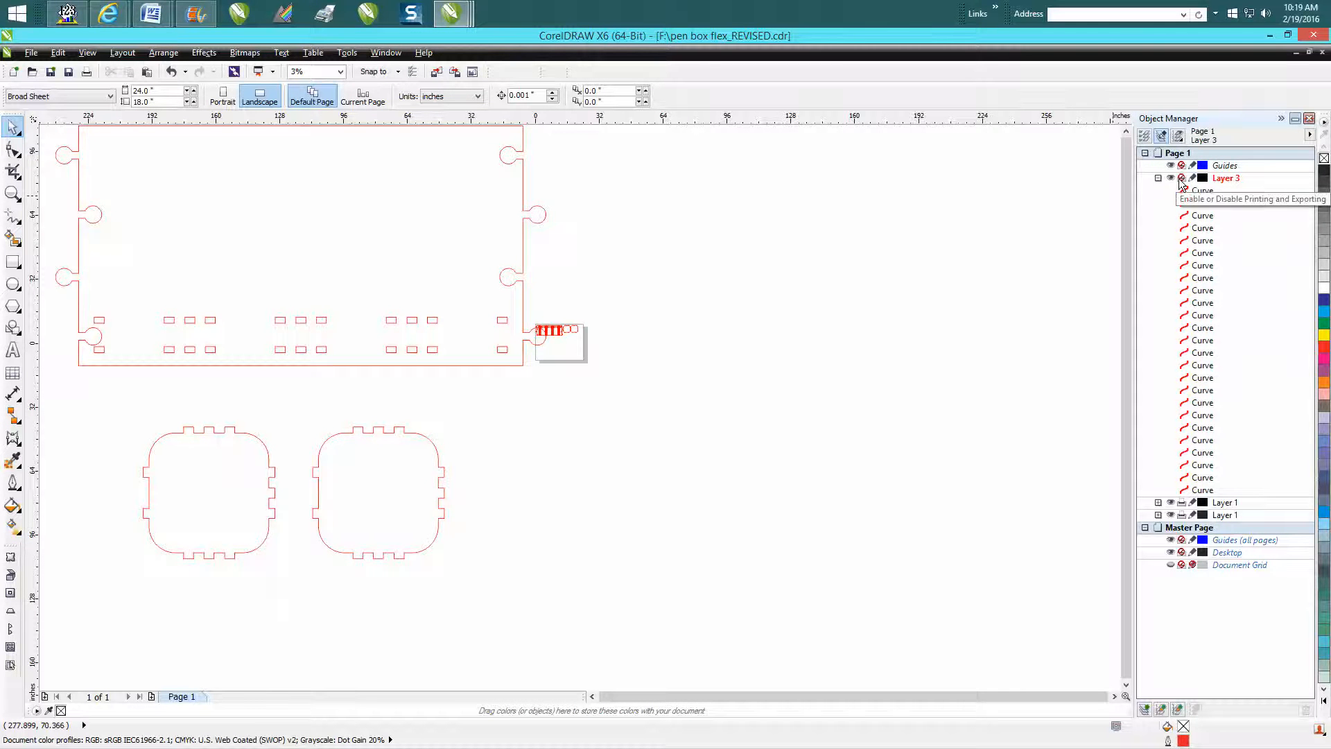
{"action": "left_click", "coordinate": [1309, 119]}
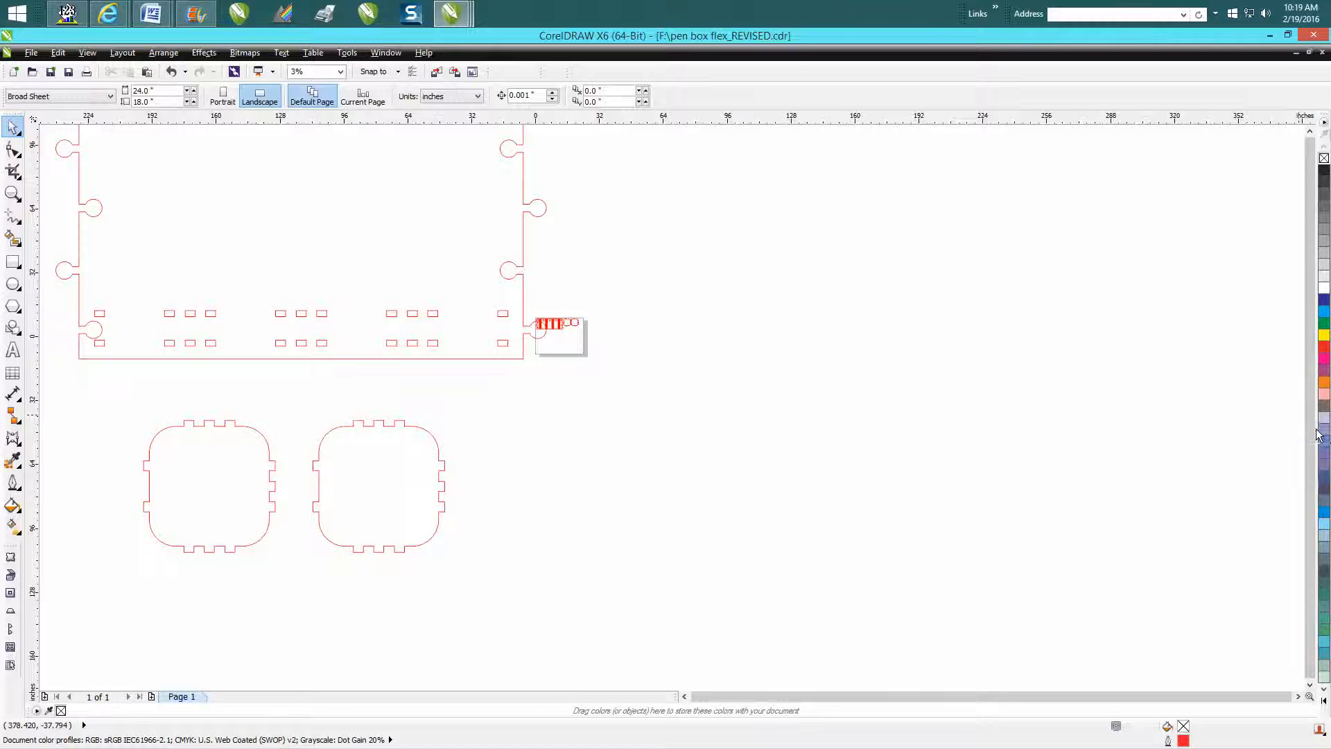
Copy the small hinge panel and both end pieces that sit on the page, excluding the oversized shapes.
{"action": "left_click", "coordinate": [1310, 132]}
{"action": "left_click", "coordinate": [1309, 131]}
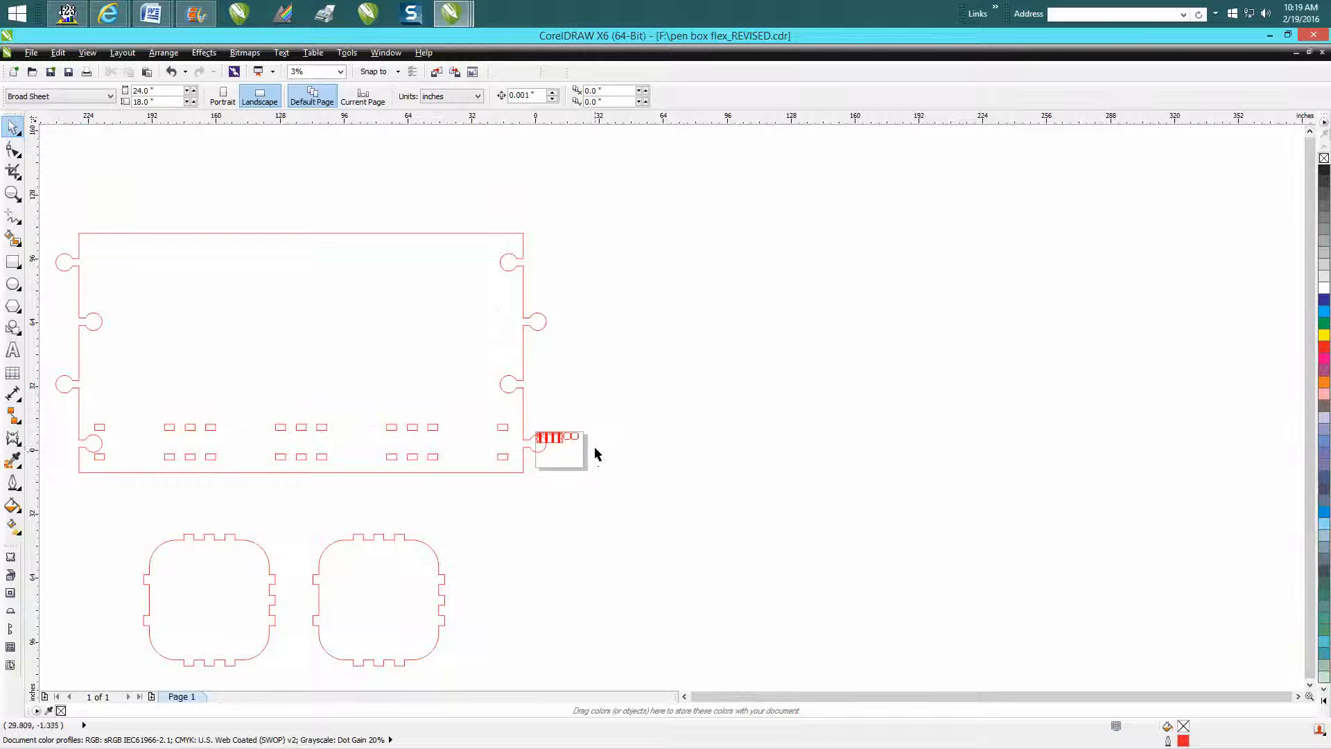
{"action": "left_click_drag", "start_coordinate": [600, 426], "coordinate": [528, 460]}
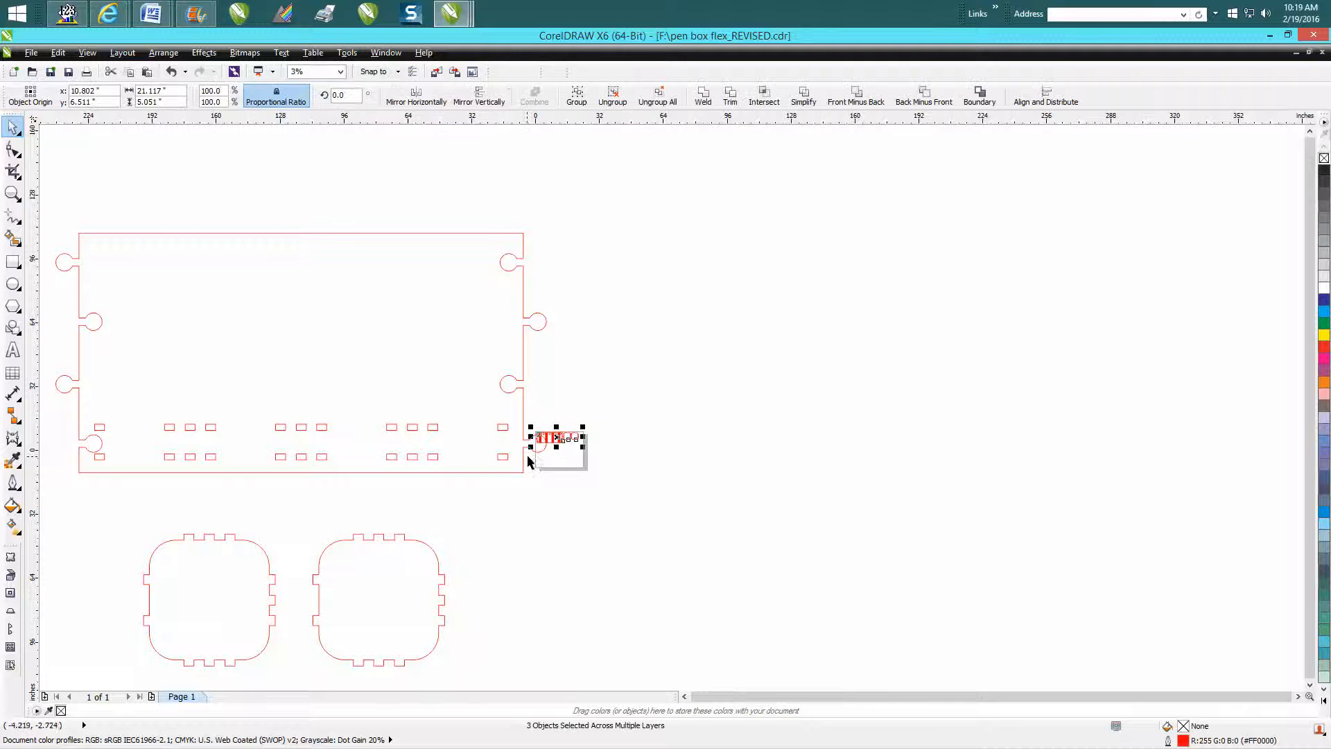
{"action": "right_click", "coordinate": [559, 439]}
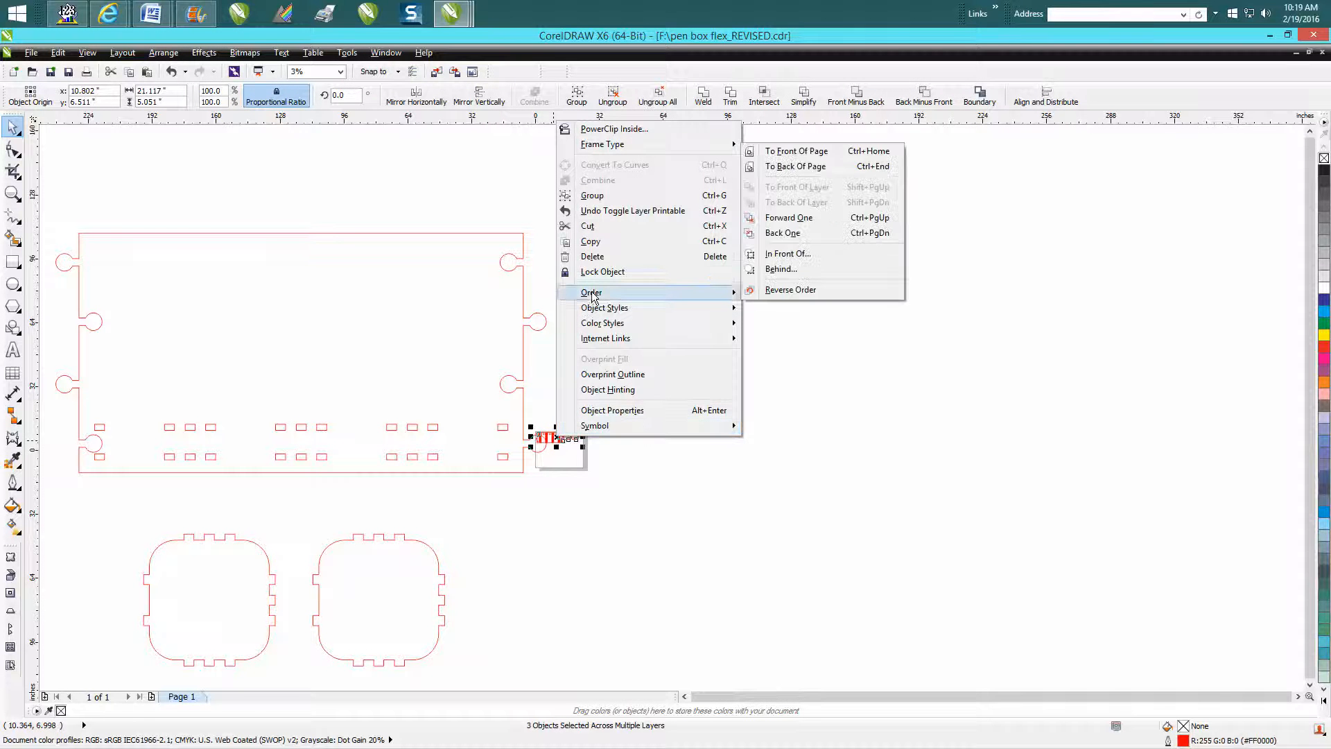
{"action": "left_click", "coordinate": [591, 242]}
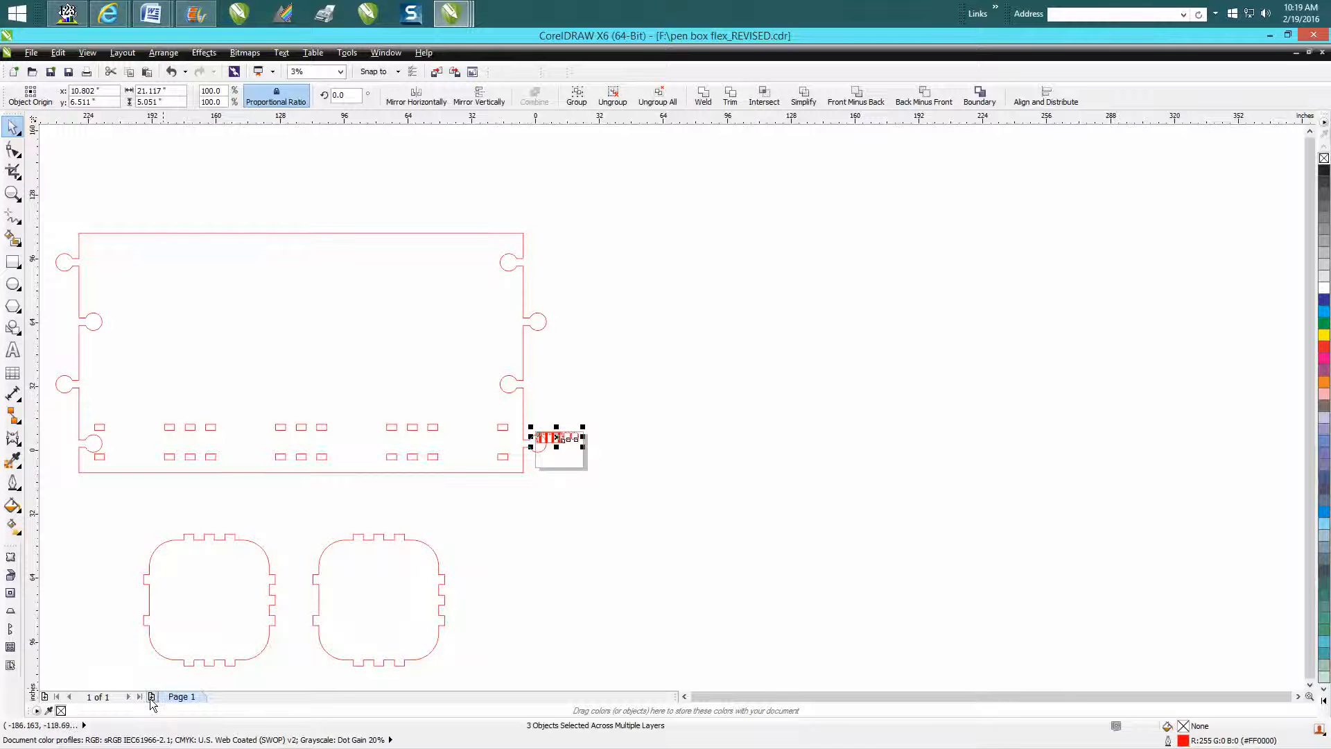
Insert a new page after Page 1 and paste the copied box parts onto it.
{"action": "left_click", "coordinate": [151, 697]}
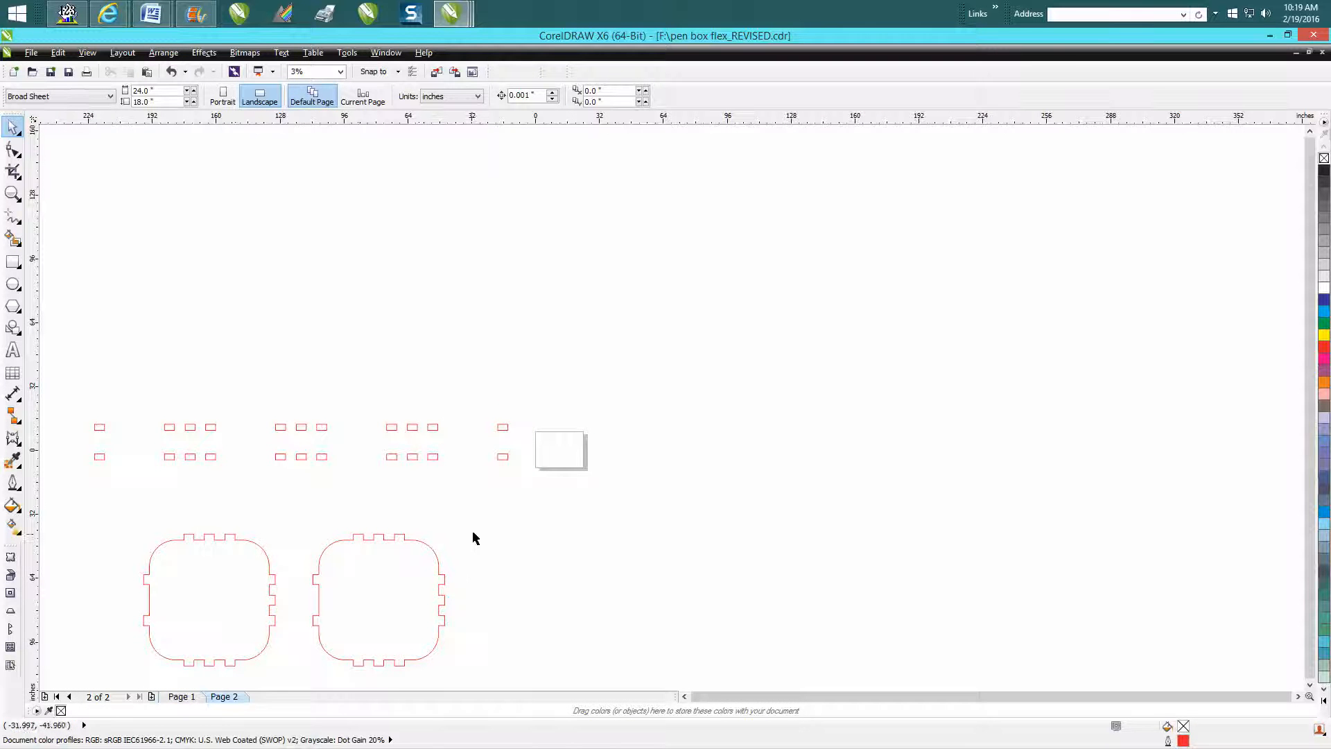
{"action": "scroll", "coordinate": [473, 533], "scroll_direction": "down", "scroll_amount": 1}
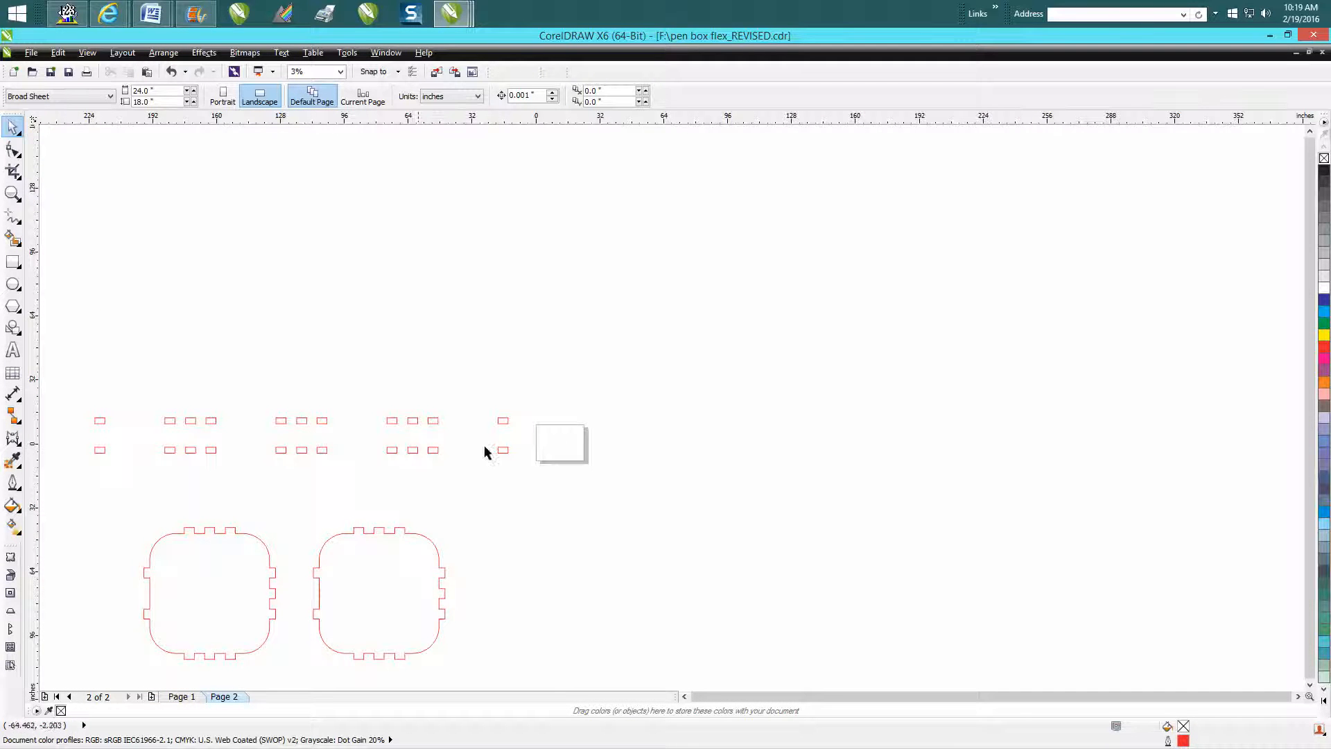
{"action": "right_click", "coordinate": [555, 442]}
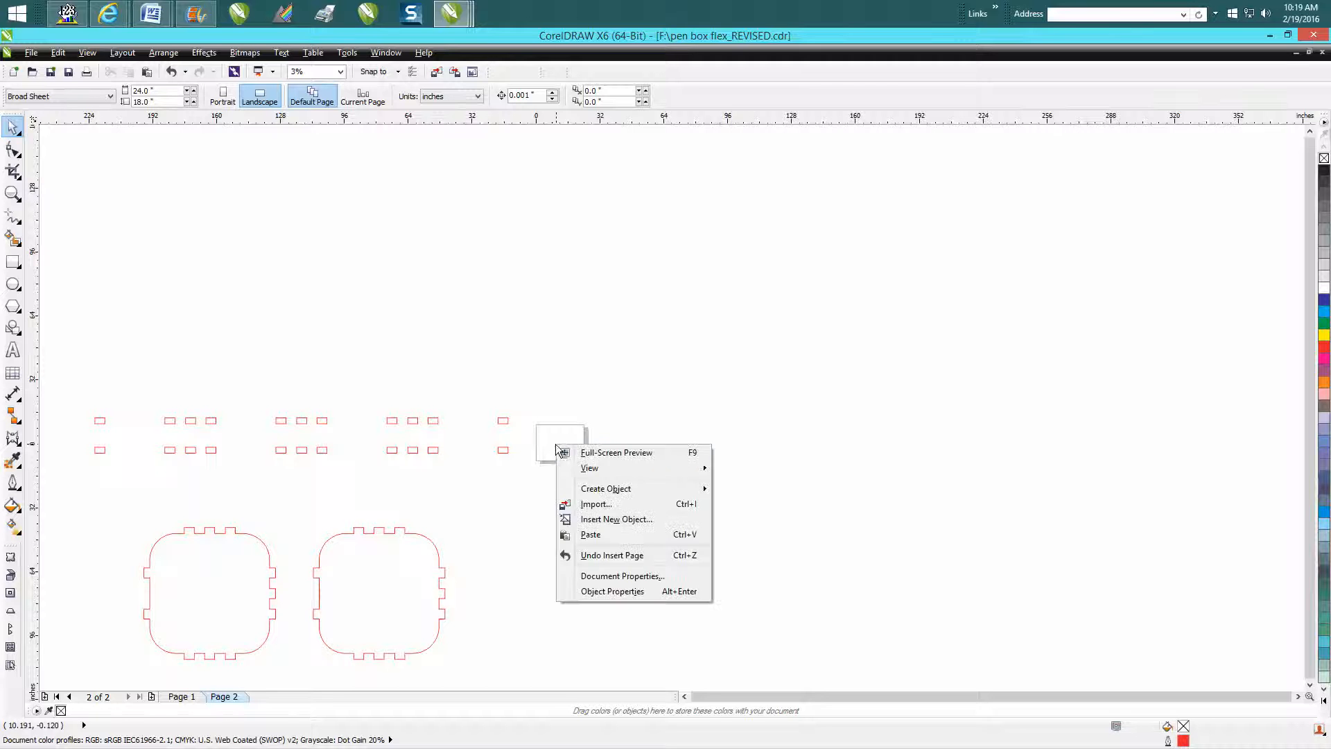
{"action": "left_click", "coordinate": [590, 534]}
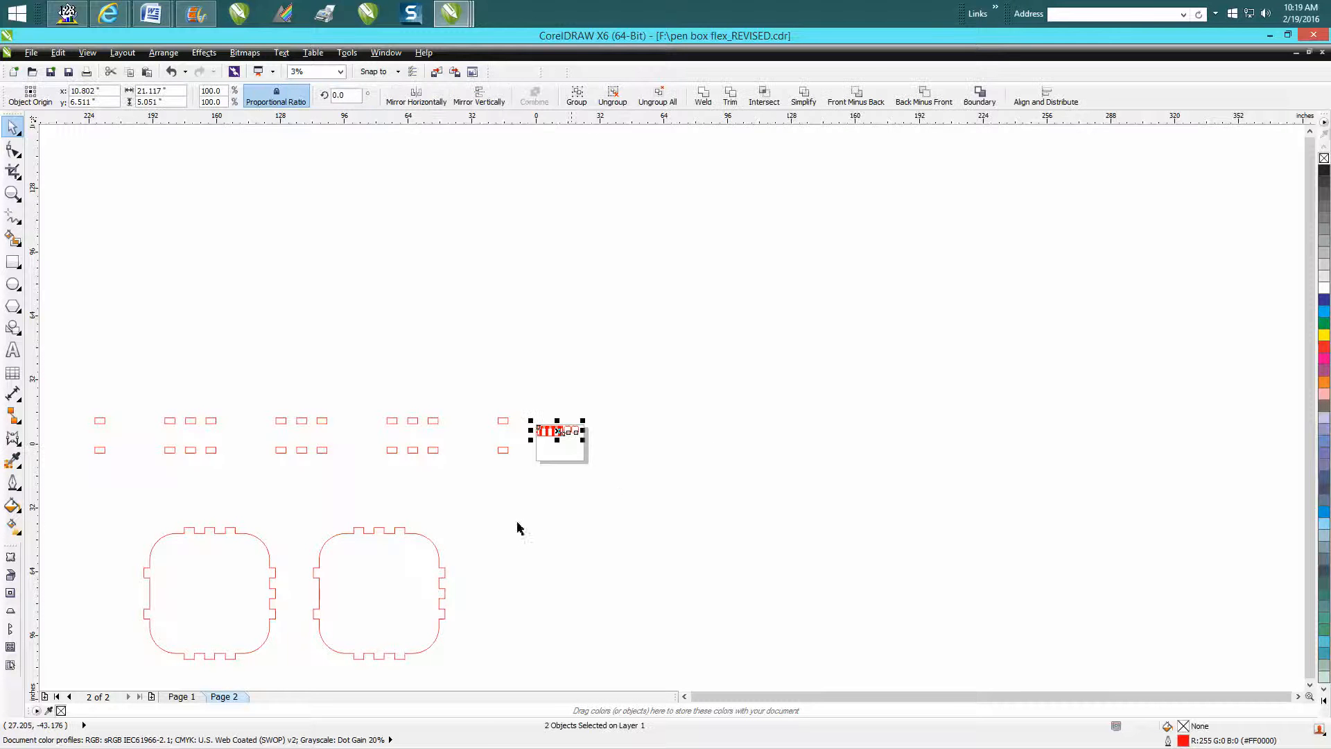
Delete the oversized slots and end pieces lying outside the page on Page 2.
{"action": "mouse_move", "coordinate": [74, 395]}
{"action": "left_mouse_down"}
{"action": "mouse_move", "coordinate": [406, 630]}
{"action": "mouse_move", "coordinate": [520, 670]}
{"action": "left_mouse_up"}
{"action": "key", "text": "Delete"}
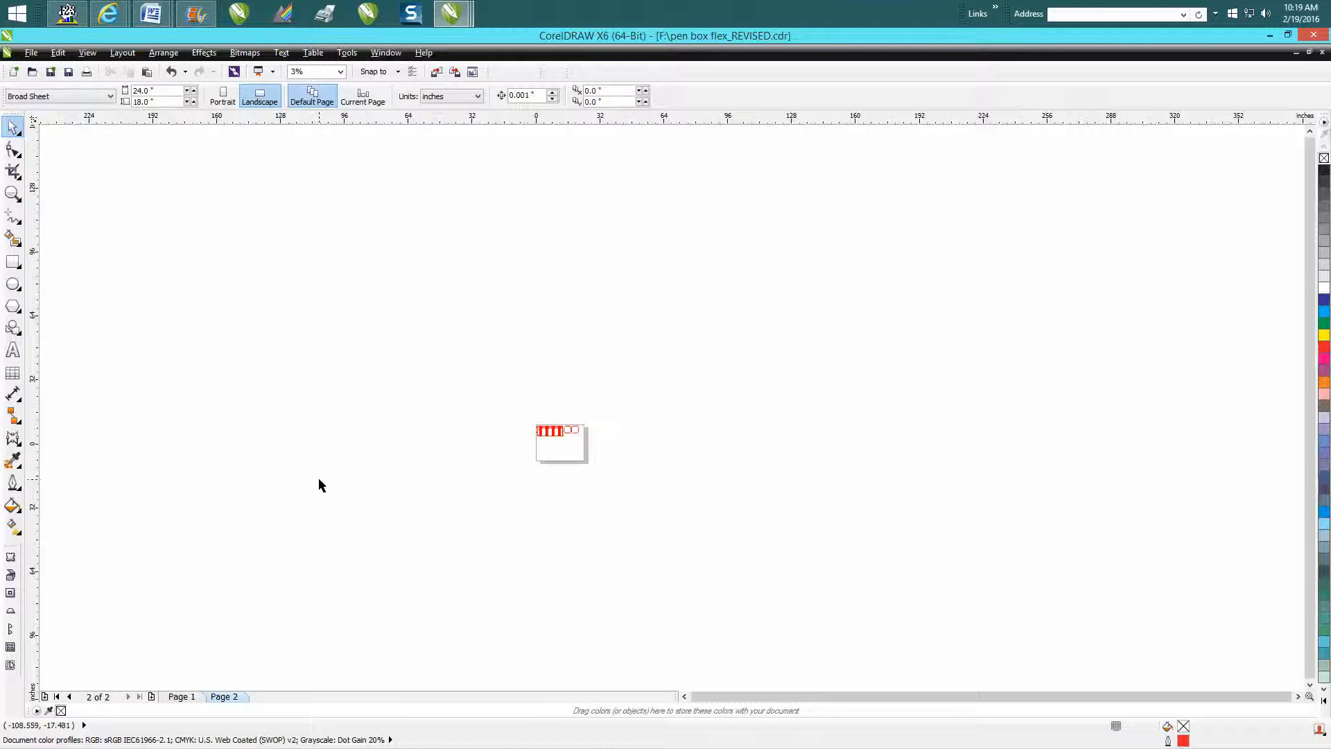
{"action": "key", "text": "F4"}
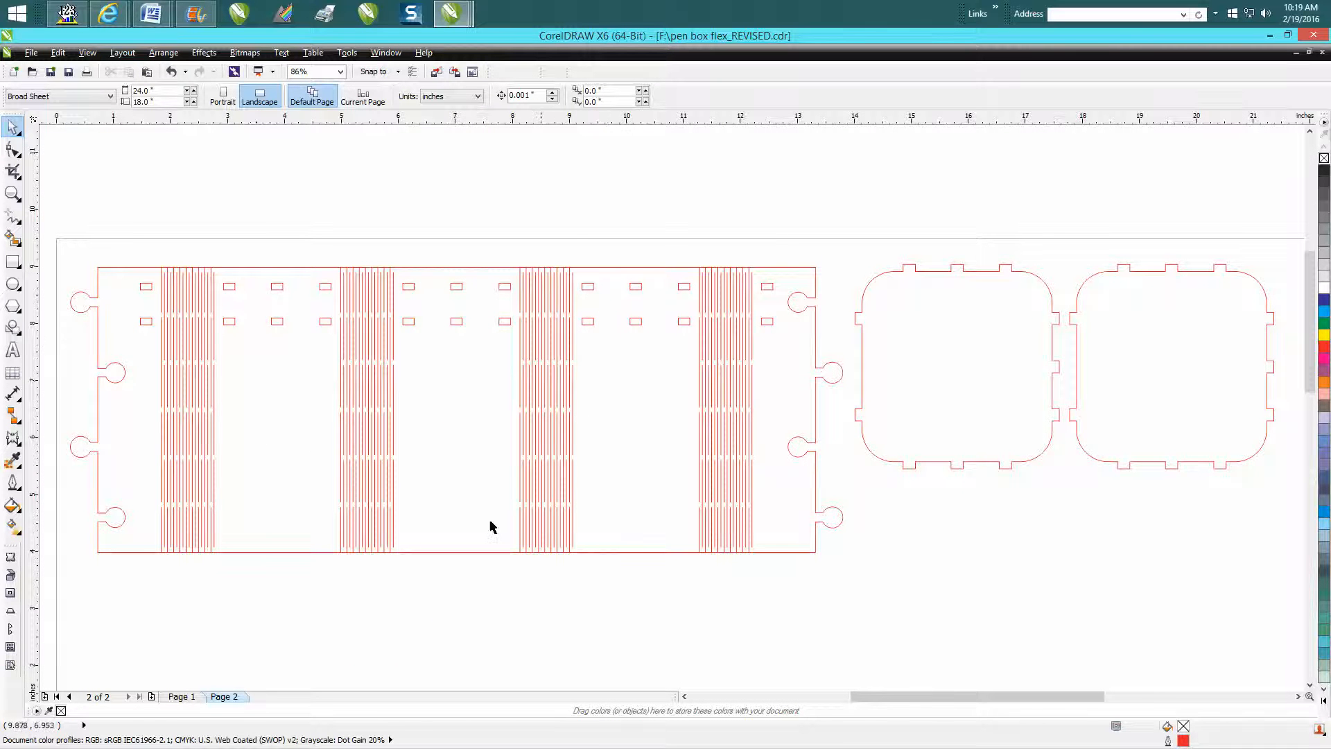
Delete the original Page 1 so that only the page with the pasted box parts remains.
{"action": "right_click", "coordinate": [190, 699]}
{"action": "left_click", "coordinate": [230, 657]}
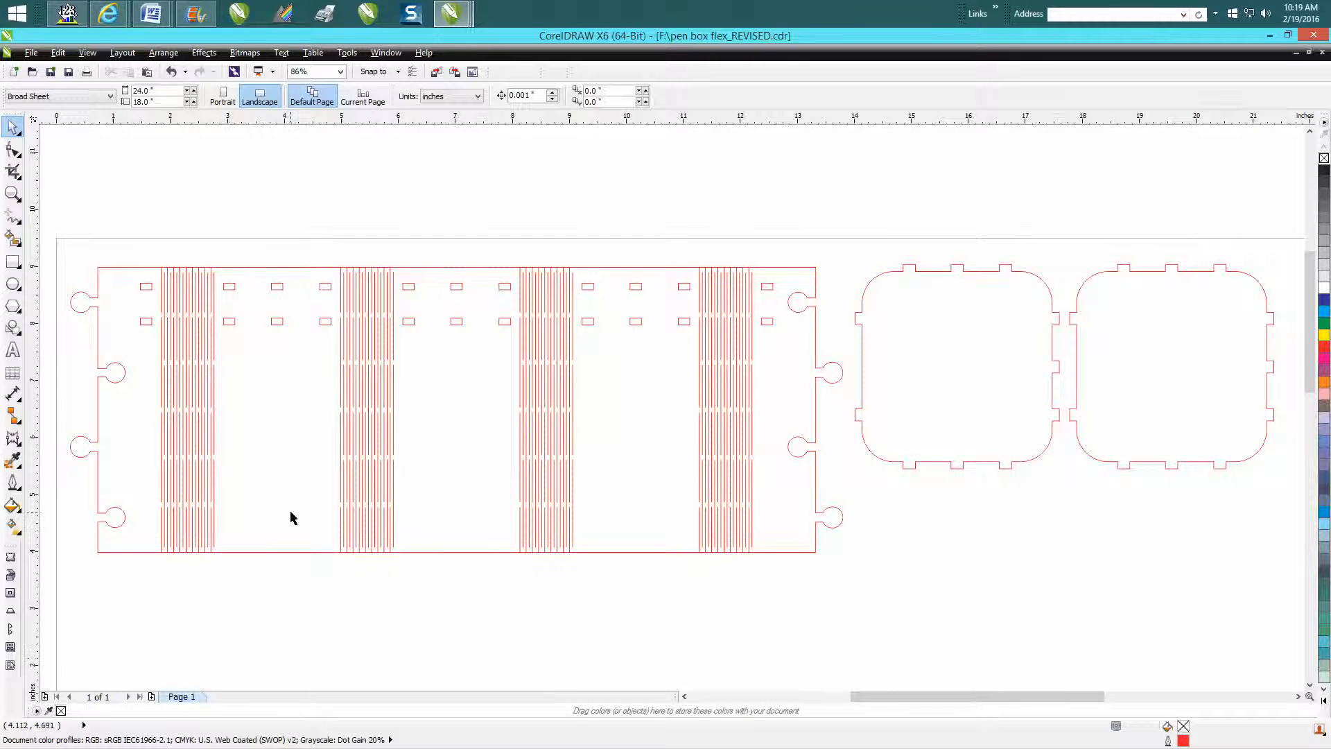
{"action": "scroll", "coordinate": [291, 516], "scroll_direction": "down", "scroll_amount": 2}
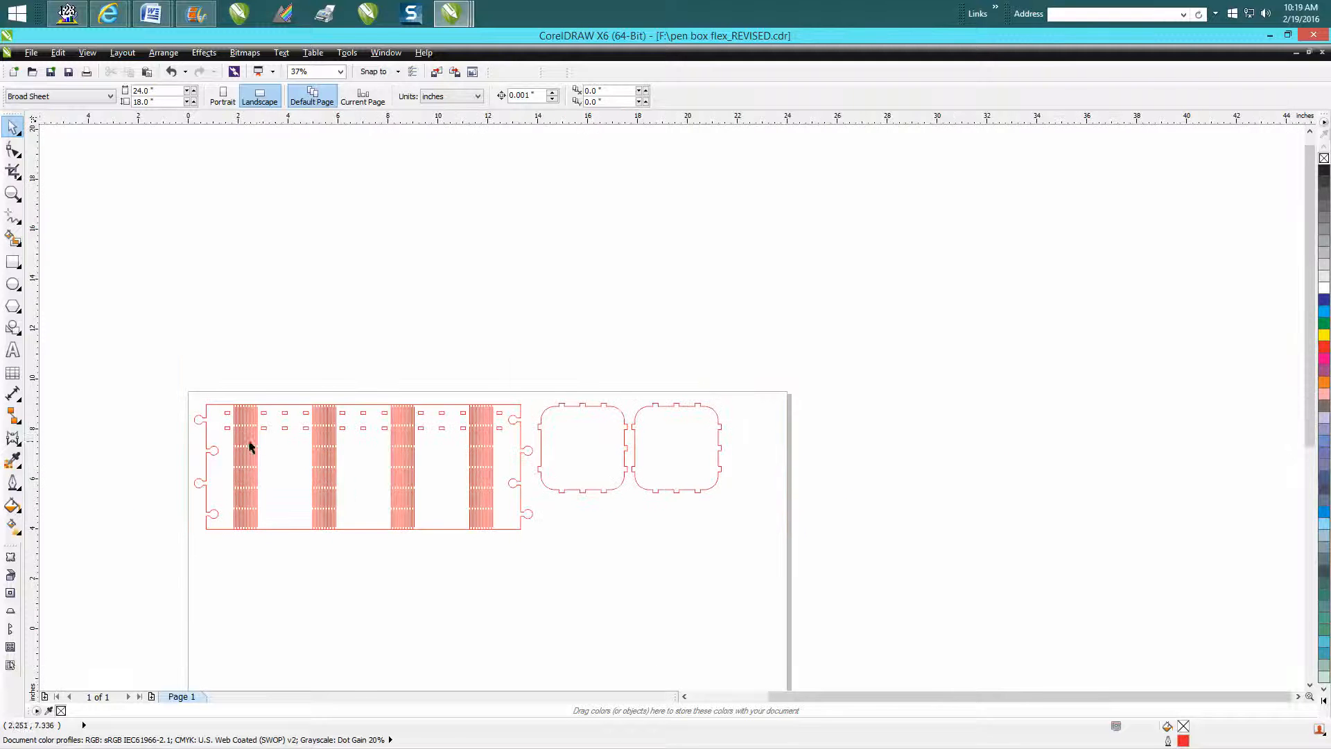